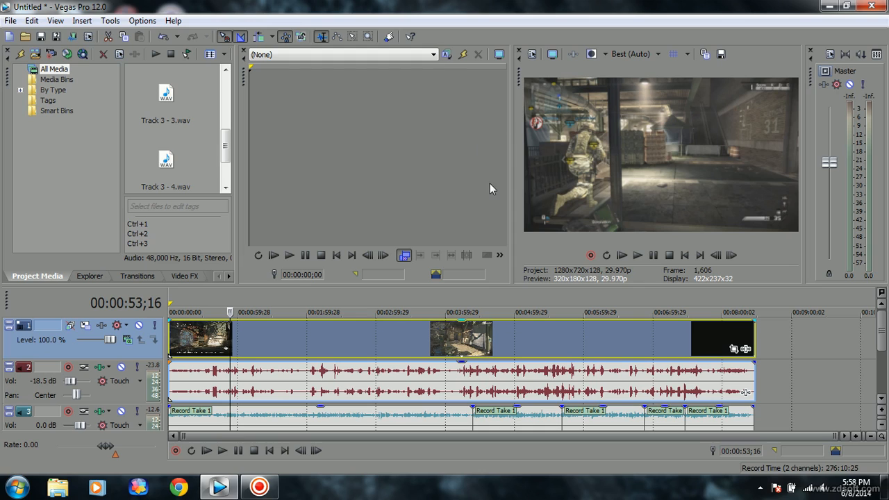
Open the project's video properties and check the available templates and pixel aspect ratio options.
click(532, 56)
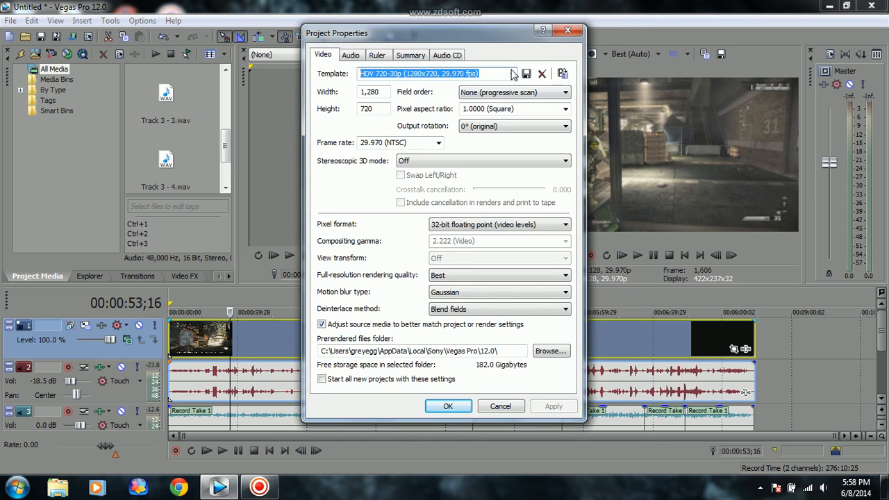
click(513, 73)
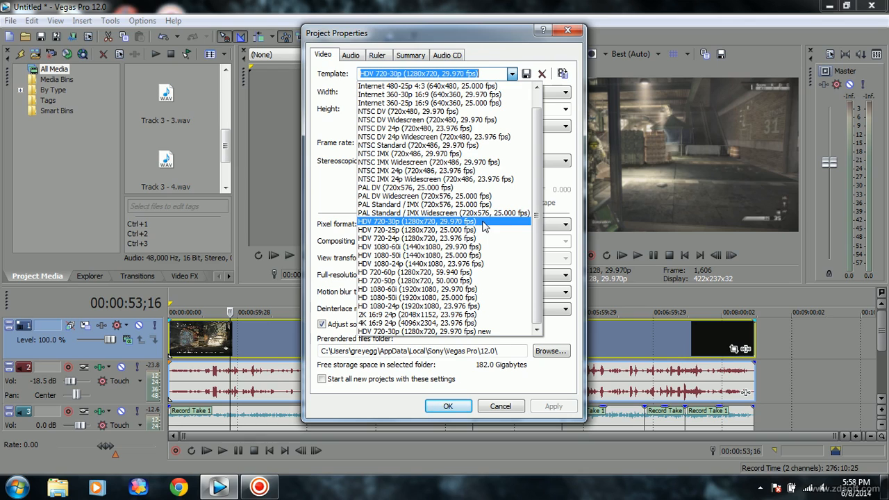
click(521, 65)
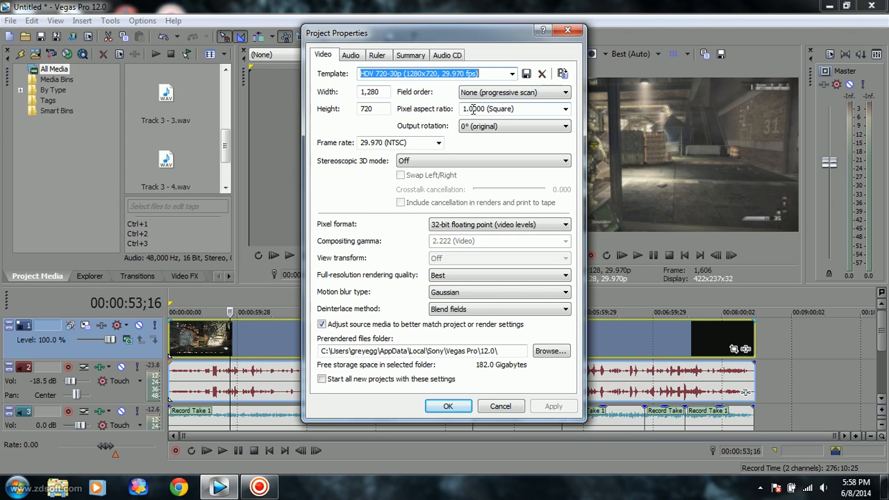
click(566, 110)
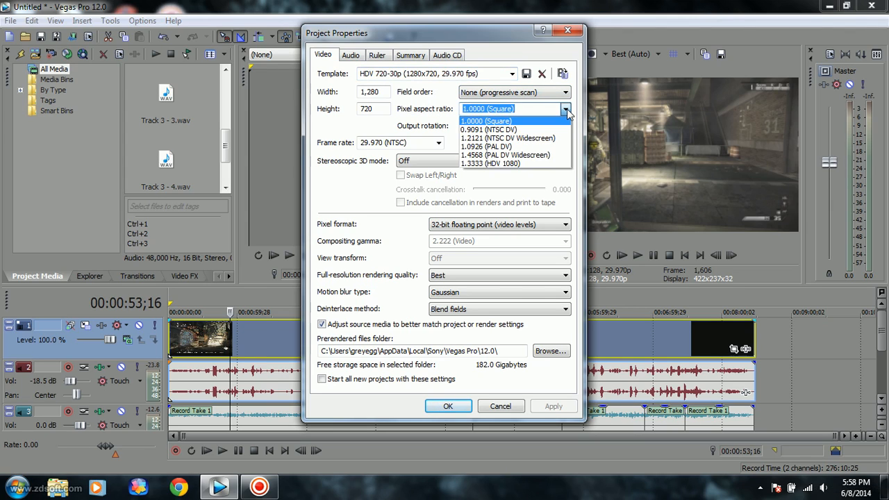
click(566, 110)
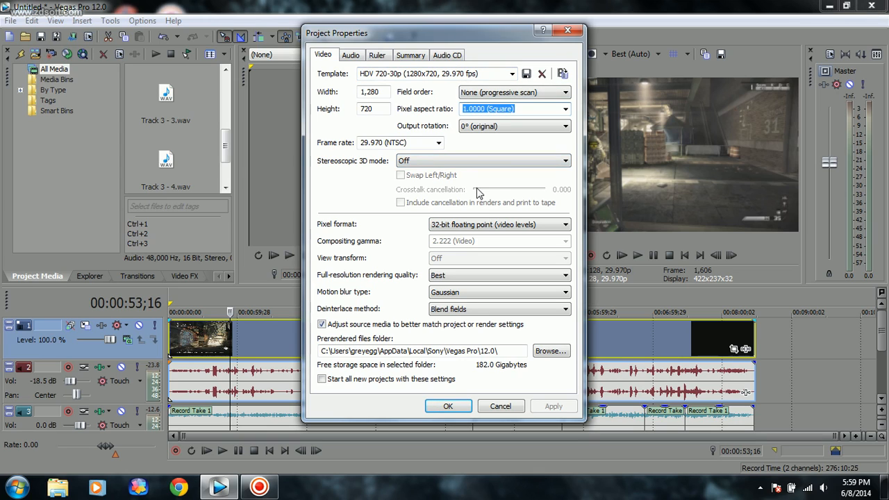
Set the project's pixel format to 32-bit floating point (video levels).
click(470, 226)
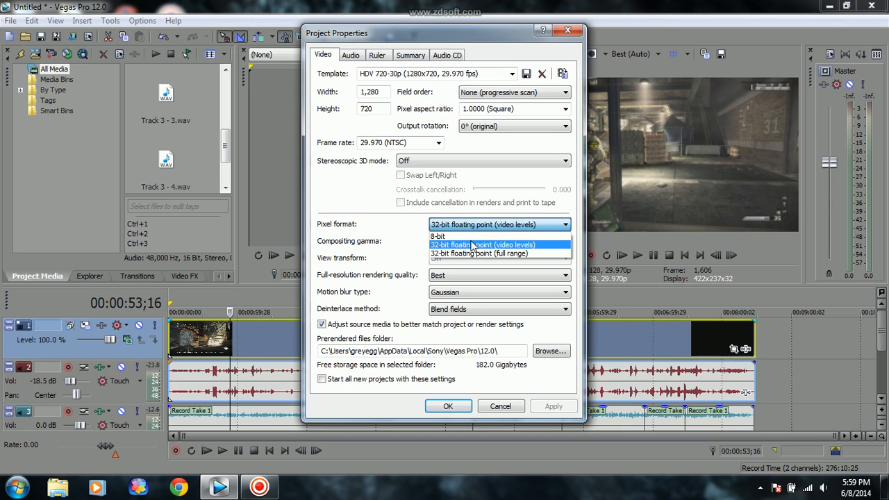
click(472, 244)
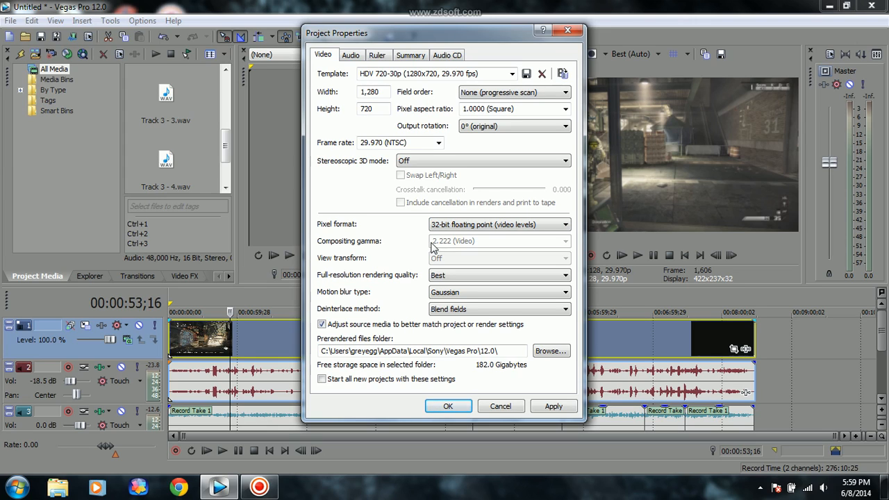
click(451, 229)
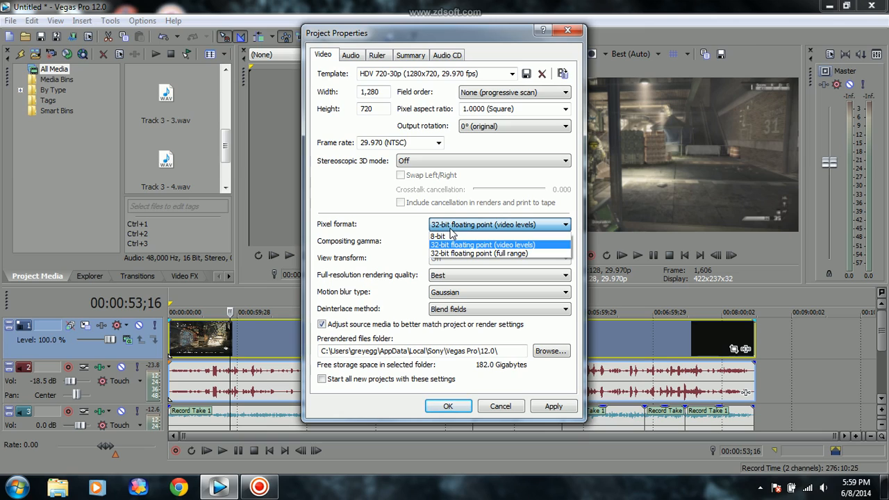
click(450, 228)
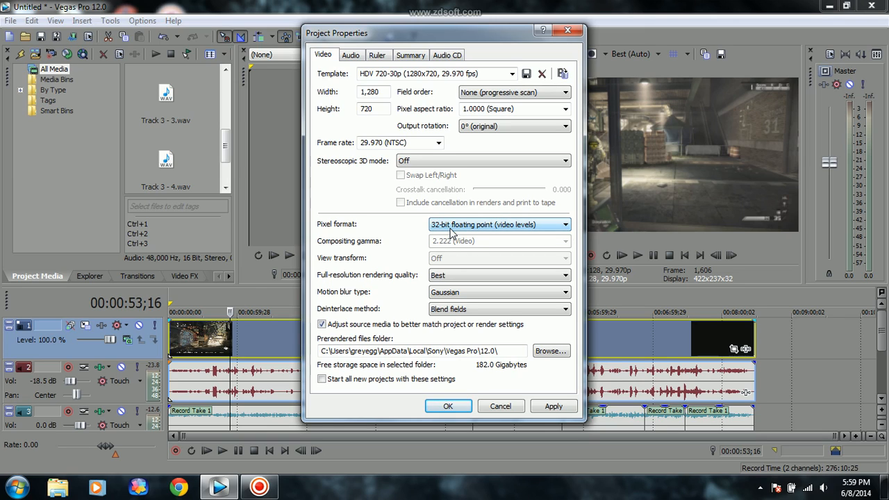
click(451, 232)
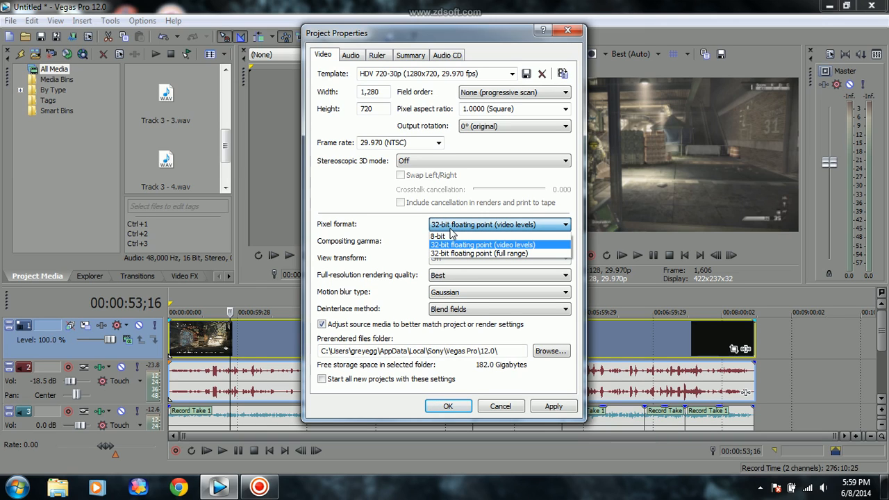
click(450, 231)
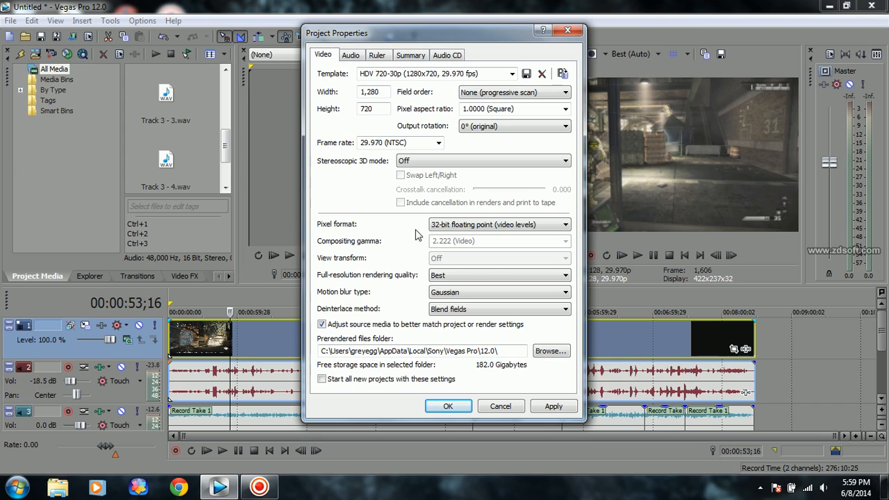
click(496, 228)
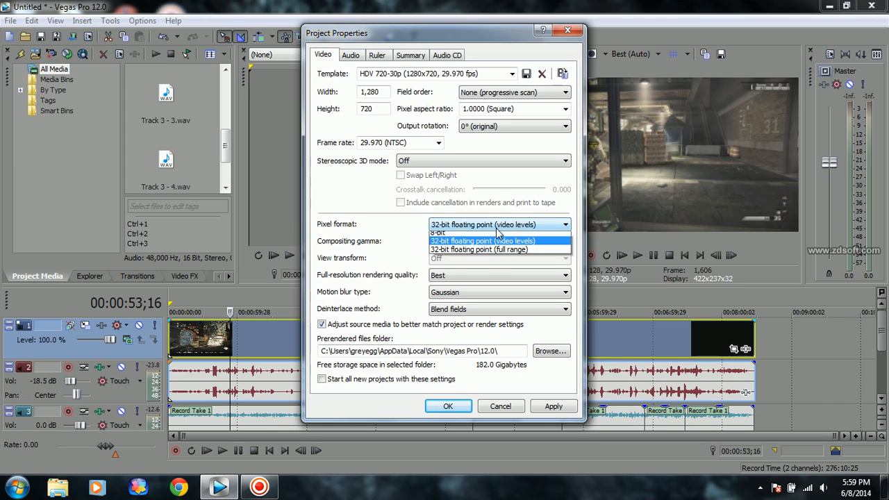
click(455, 228)
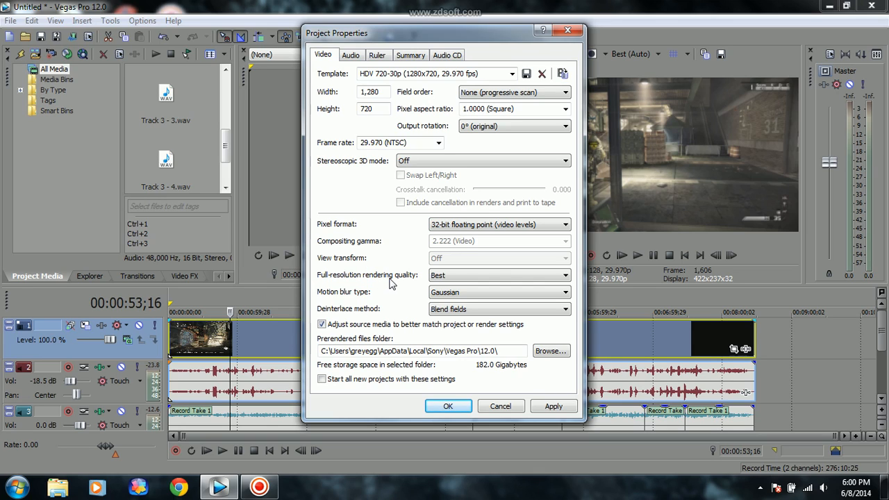
Keep full-resolution rendering quality at Best and accept the project properties as the default for all new projects.
click(472, 278)
click(472, 278)
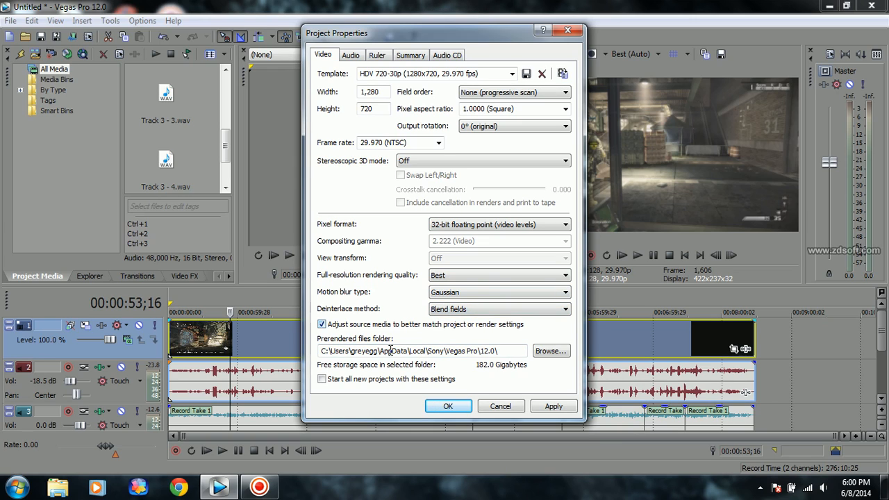
click(322, 380)
click(448, 406)
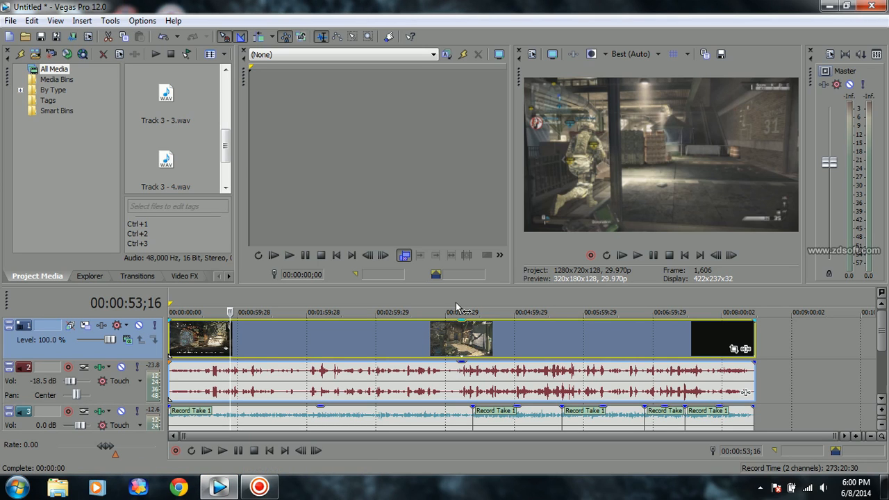
click(533, 55)
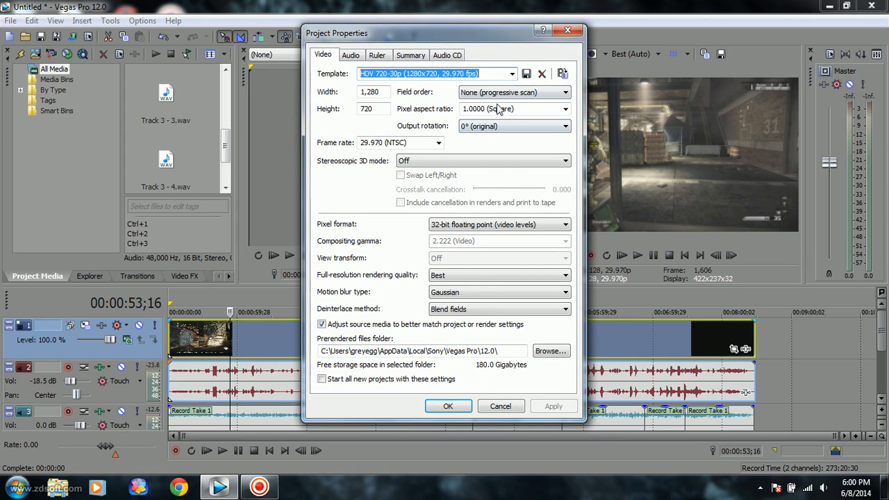
click(567, 31)
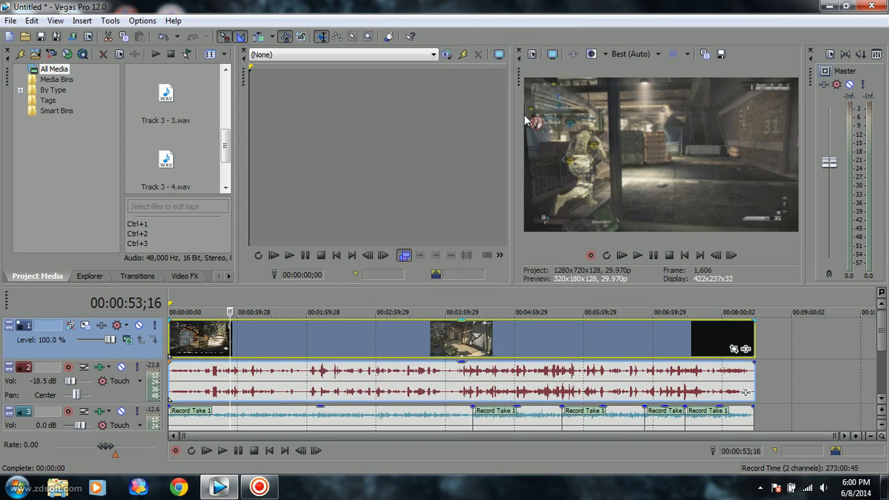
Review the video event, media and general file properties of the gameplay clip on the video track.
right_click(205, 350)
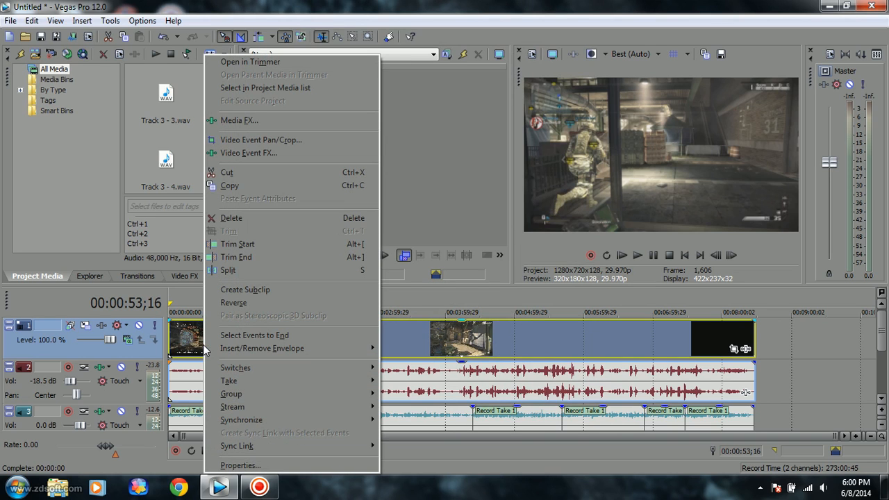
click(234, 465)
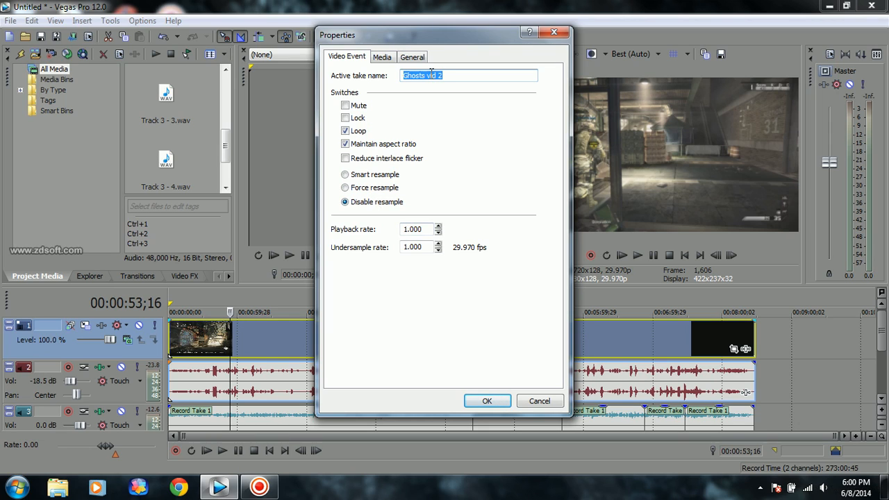
click(386, 60)
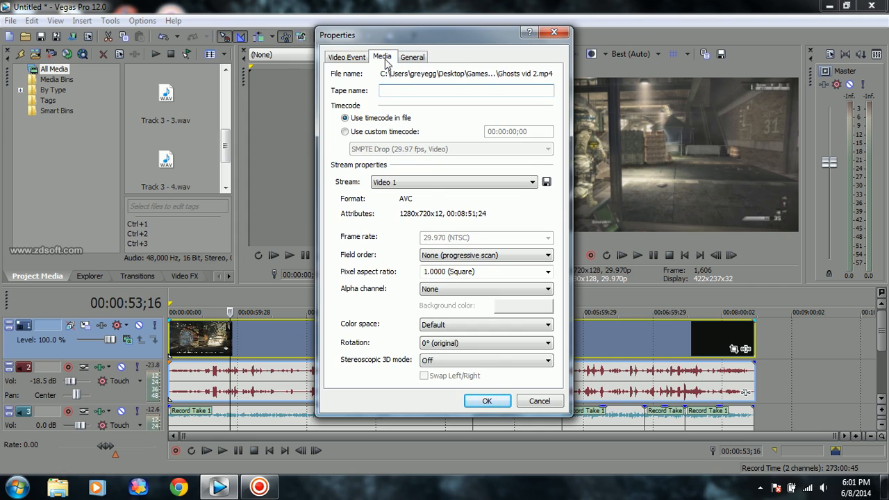
click(412, 57)
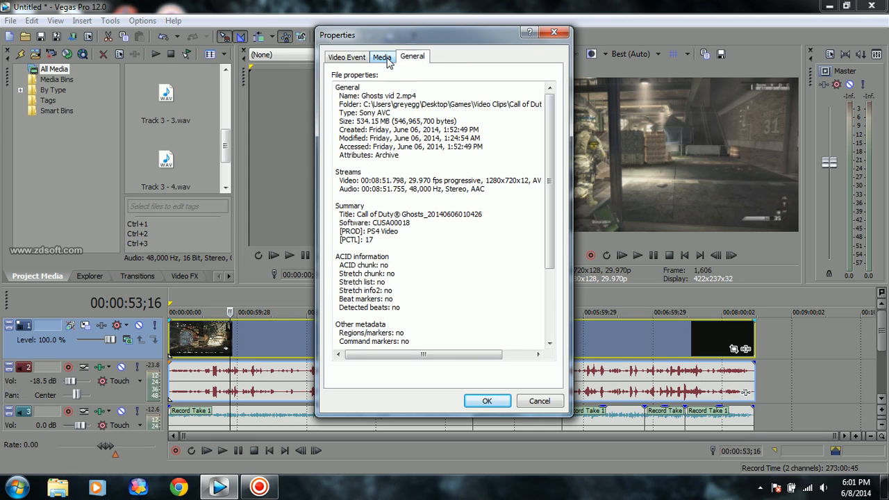
click(383, 58)
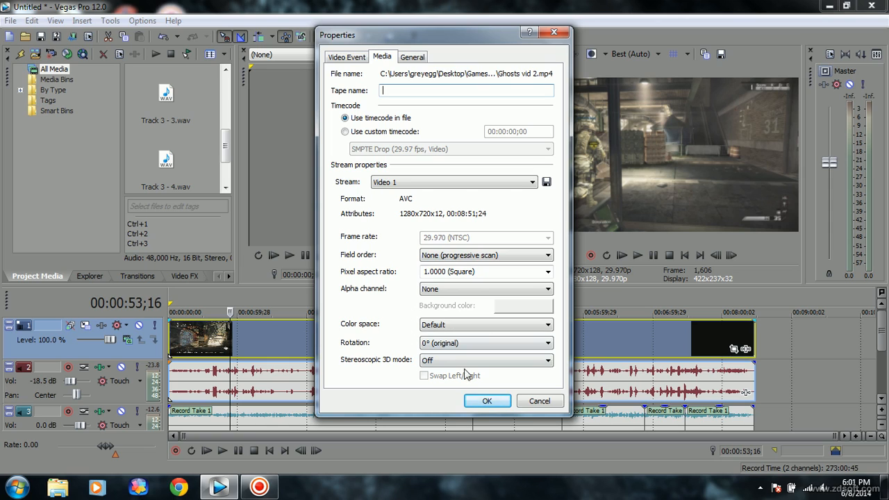
click(490, 401)
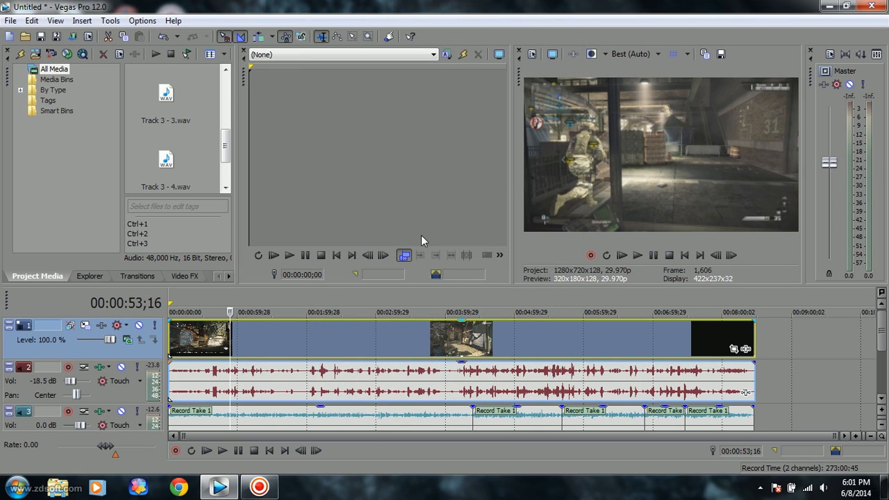
Open the render settings, turn off the favorites-only filter and choose the Windows Media Video V11 (*.wmv) format.
click(11, 20)
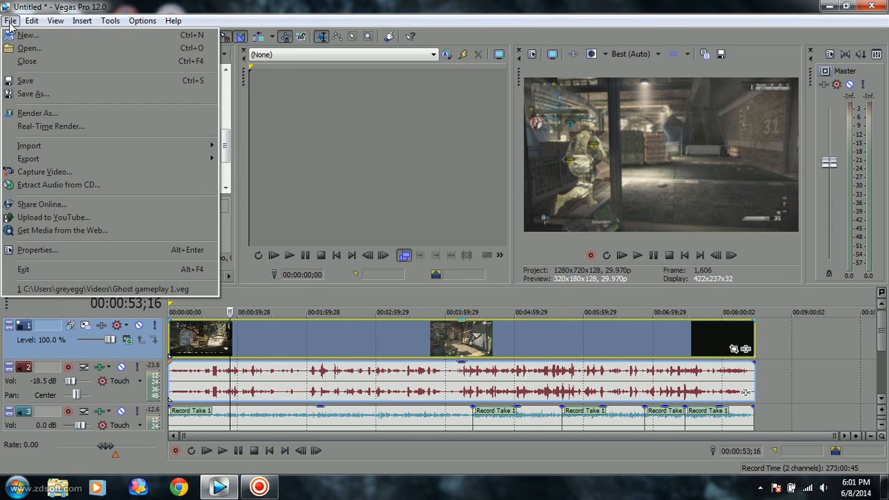
click(68, 113)
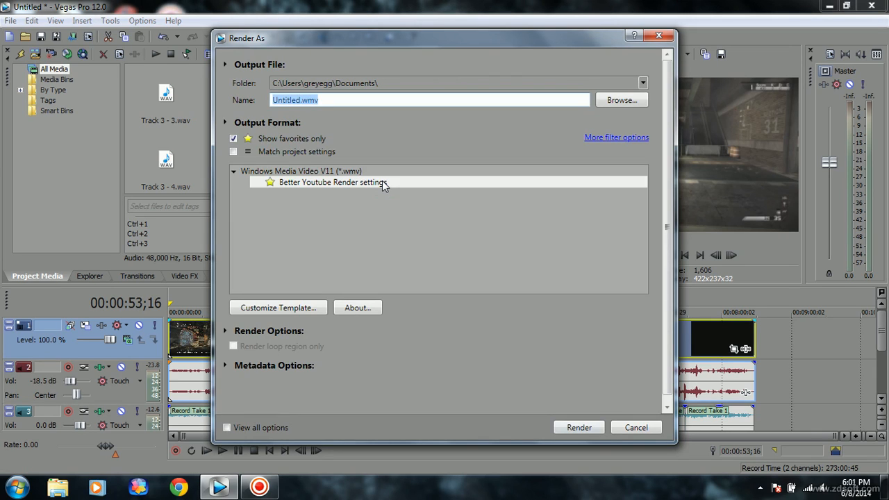
click(234, 139)
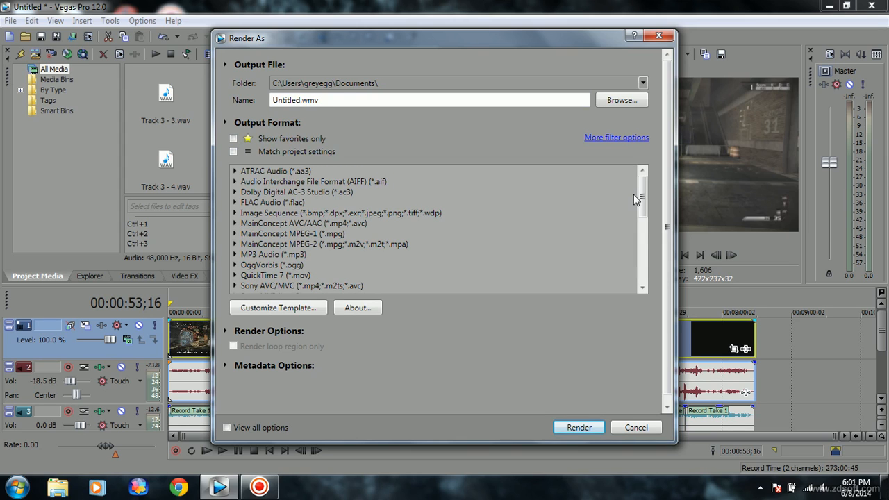
drag(640, 199, 641, 235)
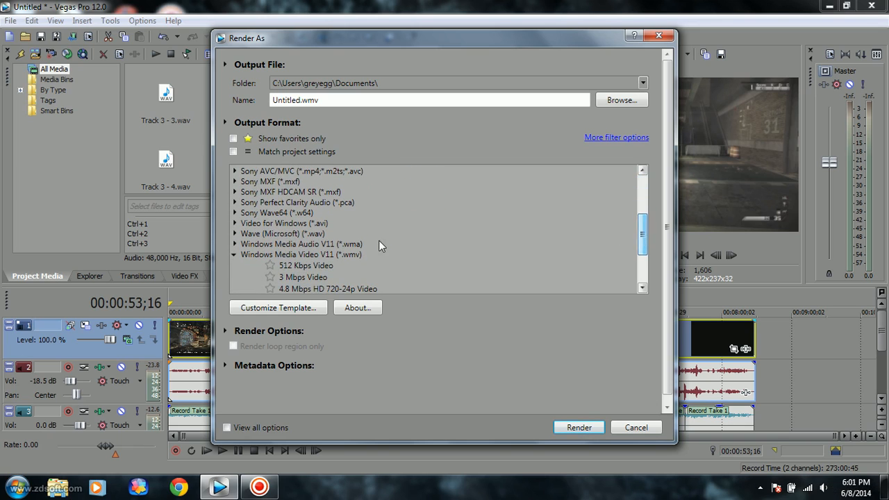
click(307, 256)
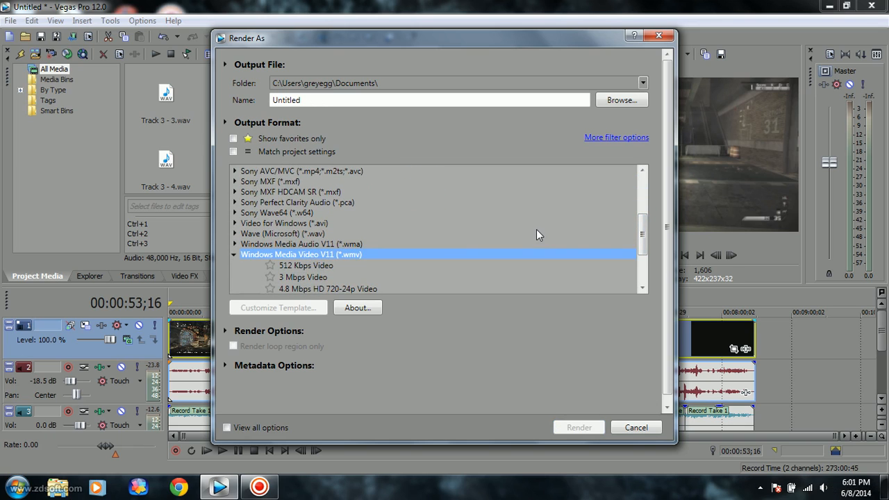
Select the Better Youtube Render settings template under Windows Media Video V11.
scroll(399, 253, down, 3)
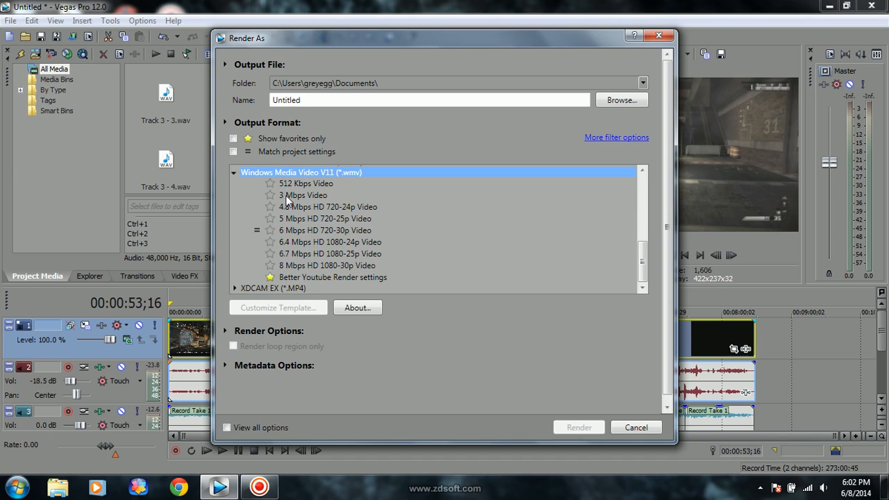
click(316, 276)
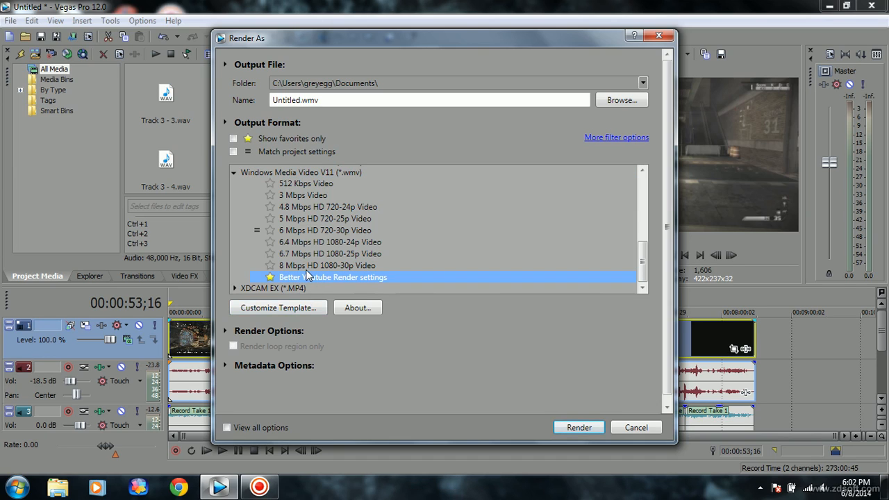
click(301, 267)
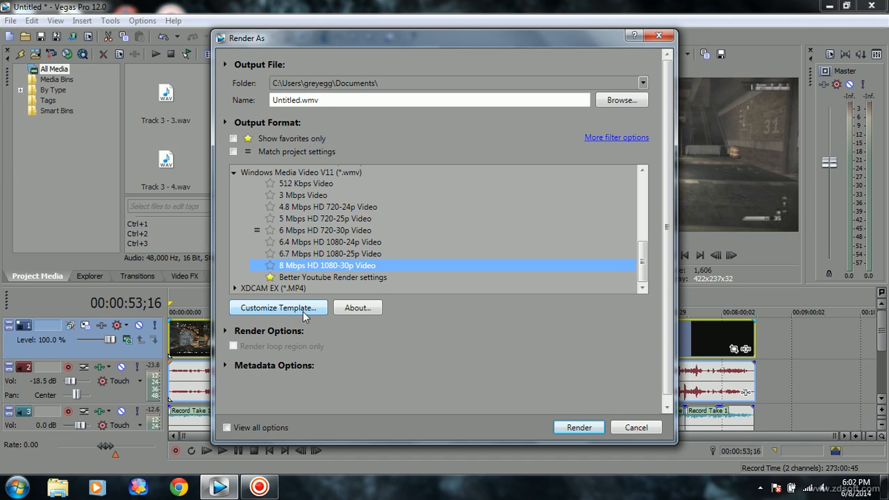
key(Down)
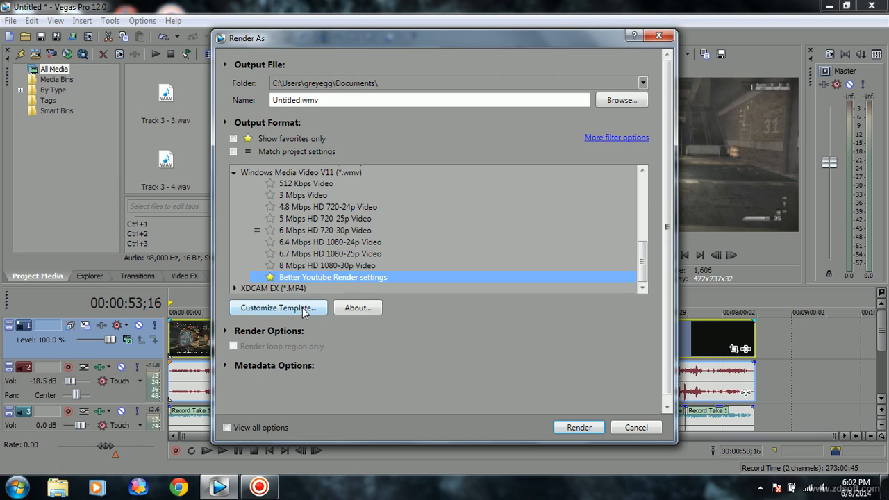
Open the selected render template for customization and review its video settings, including the custom image size and width.
click(300, 307)
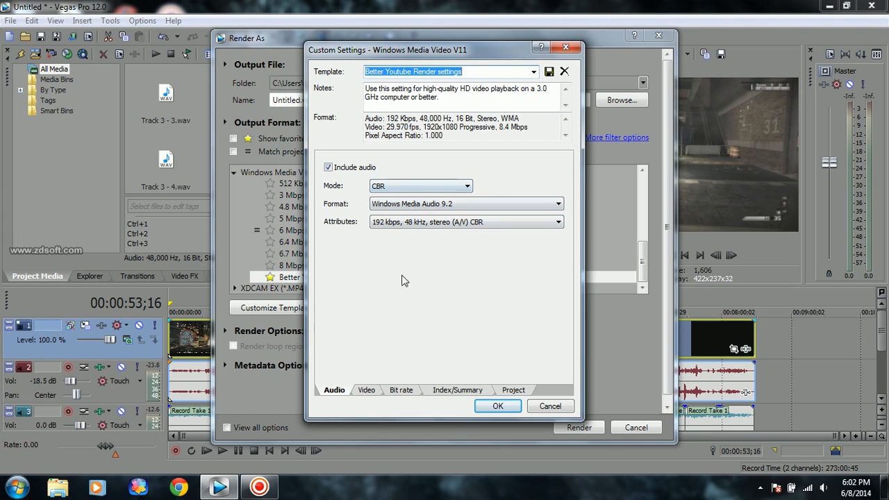
click(367, 390)
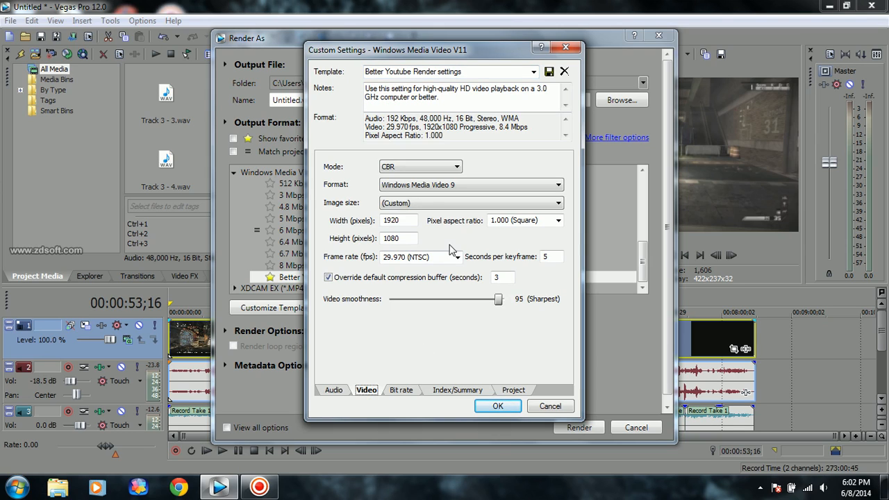
click(427, 204)
click(427, 203)
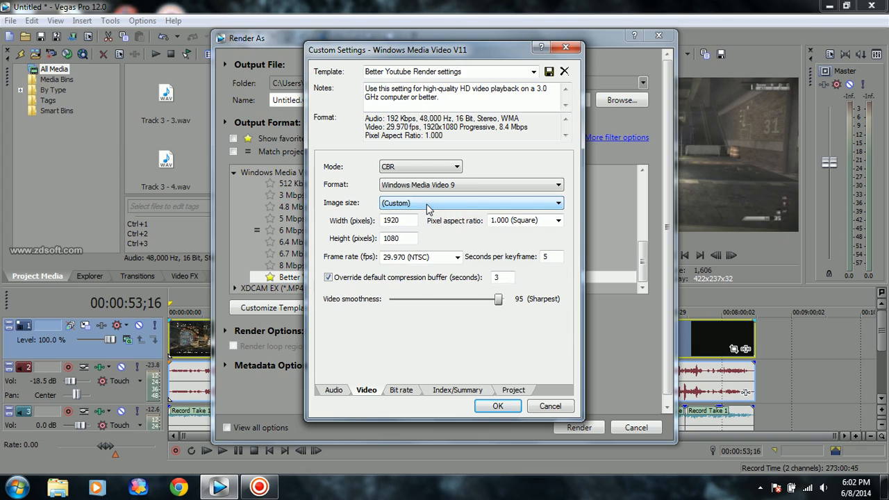
click(412, 219)
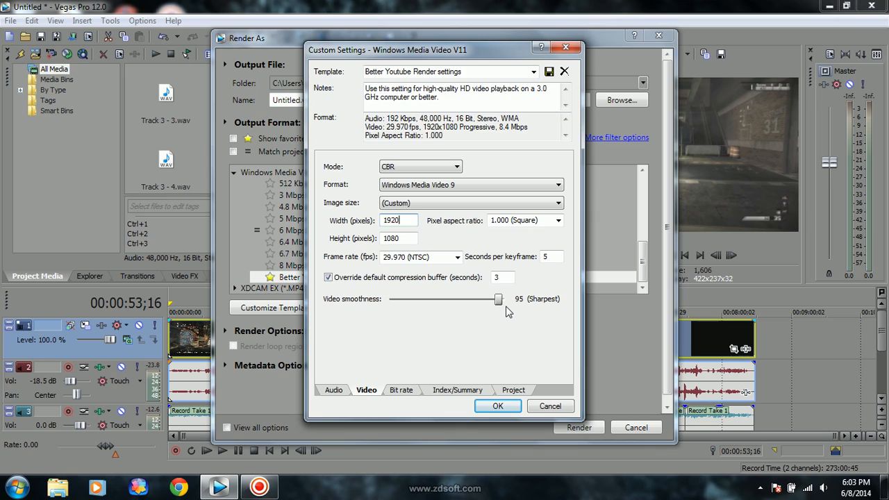
Review the template's bit rate, index and summary, and project settings, including the Internet/LAN target bit rate and the video rendering quality.
click(403, 391)
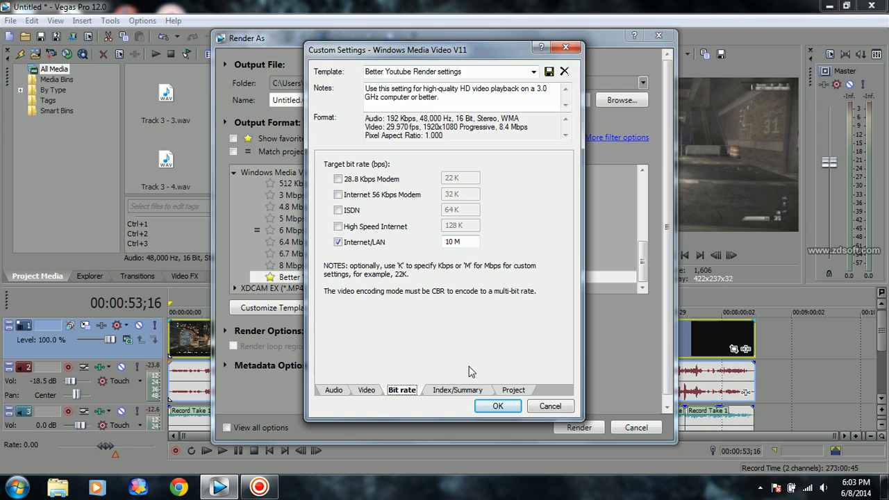
click(459, 391)
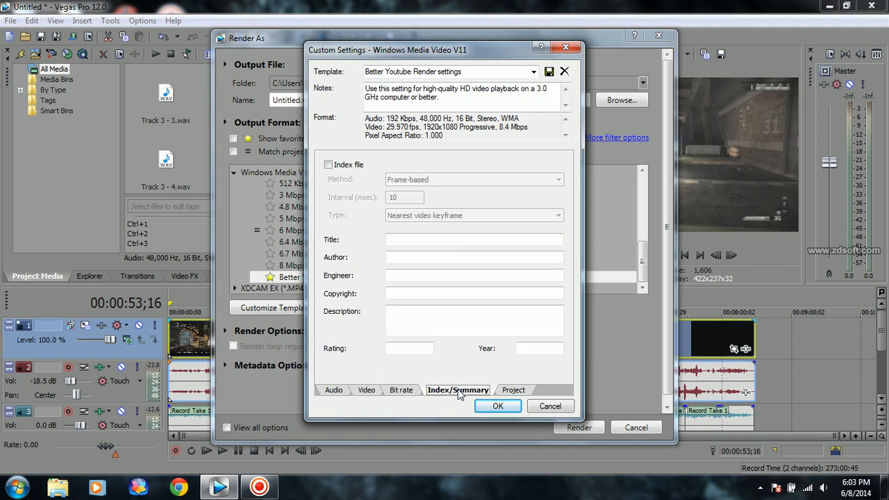
click(512, 391)
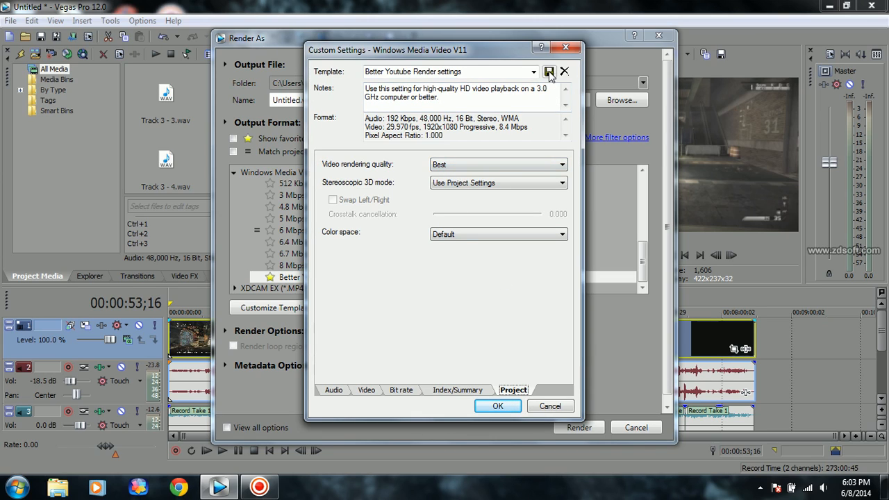
Check the template name and the list of available templates, accept the custom settings and close the render settings without rendering.
click(478, 73)
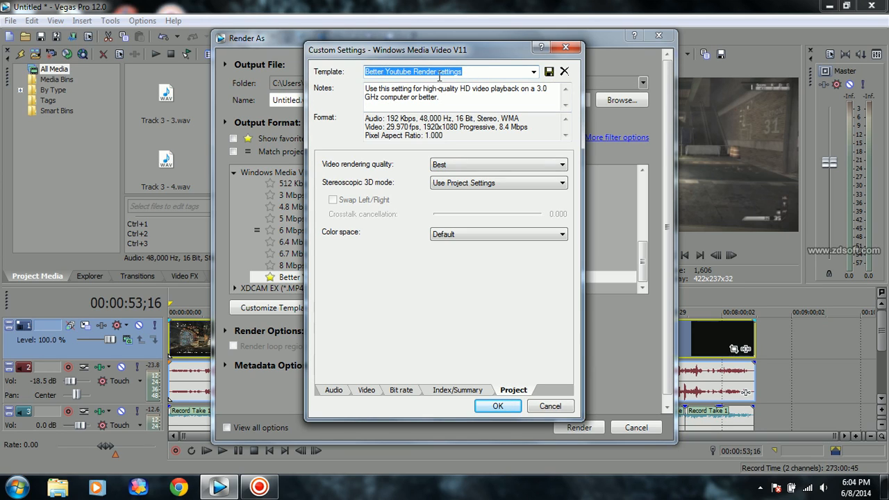
click(533, 72)
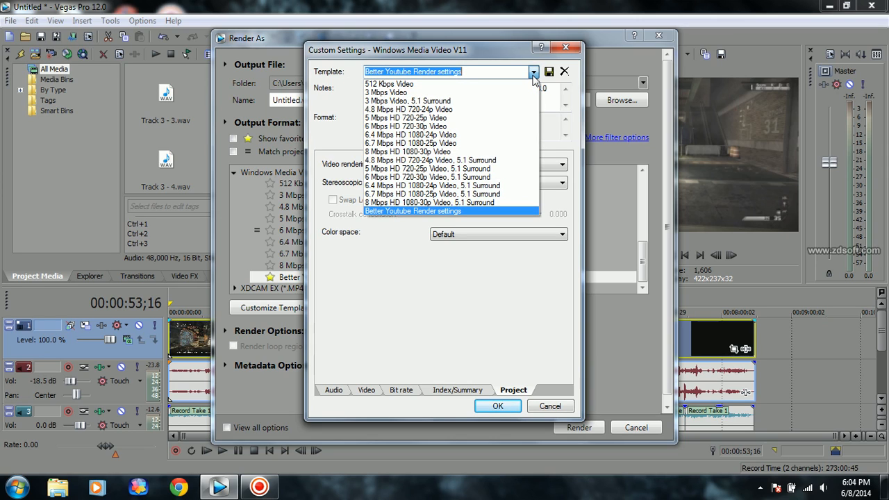
click(534, 72)
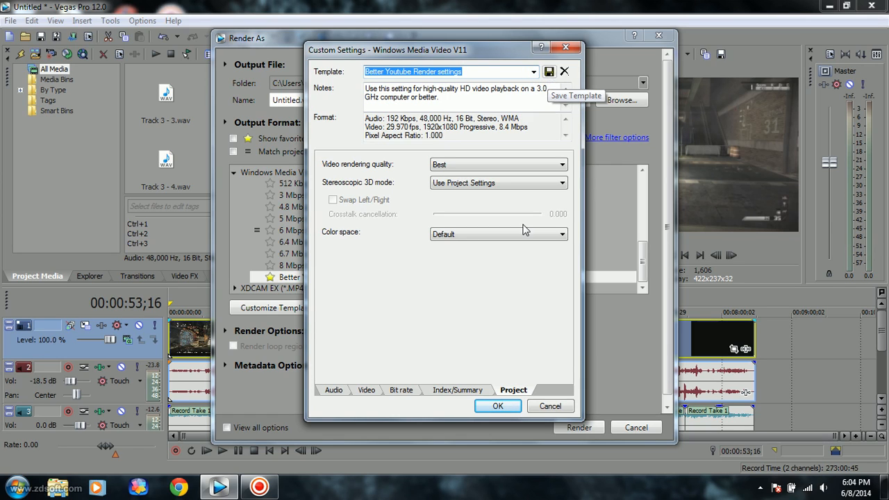
click(502, 407)
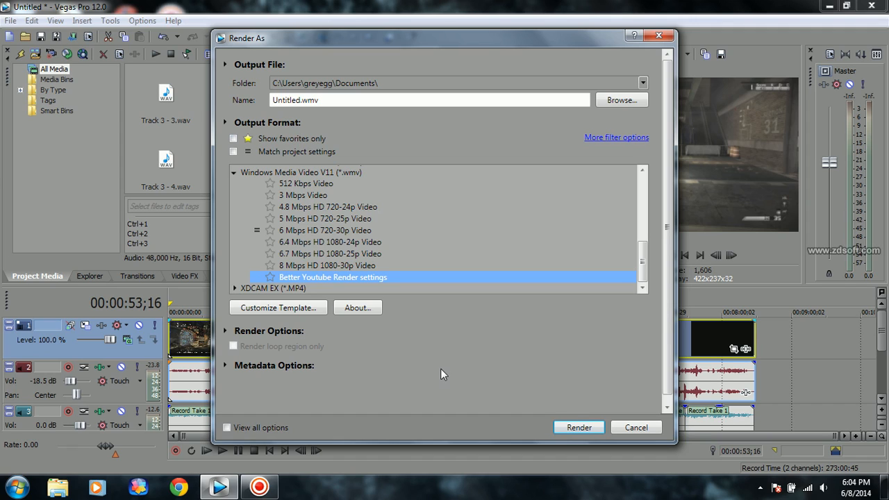
click(646, 427)
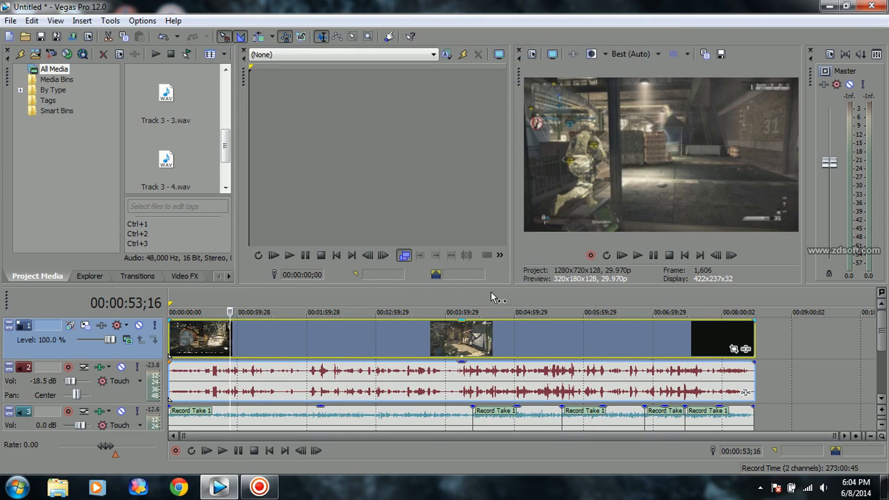